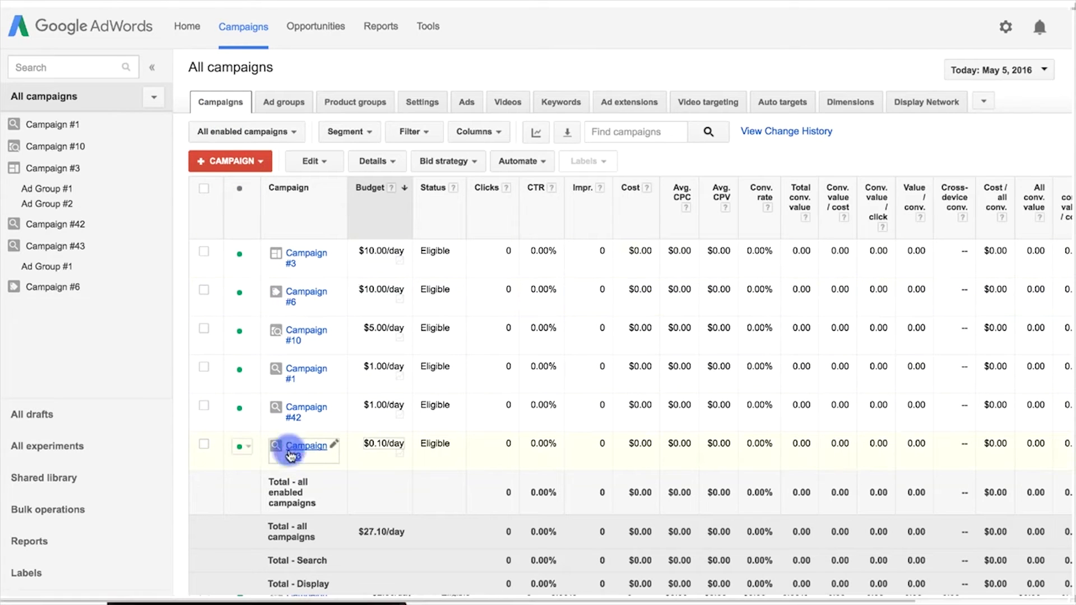
- Open Campaign #43 and change its campaign type to All features
{"action": "left_click", "coordinate": [297, 447]}
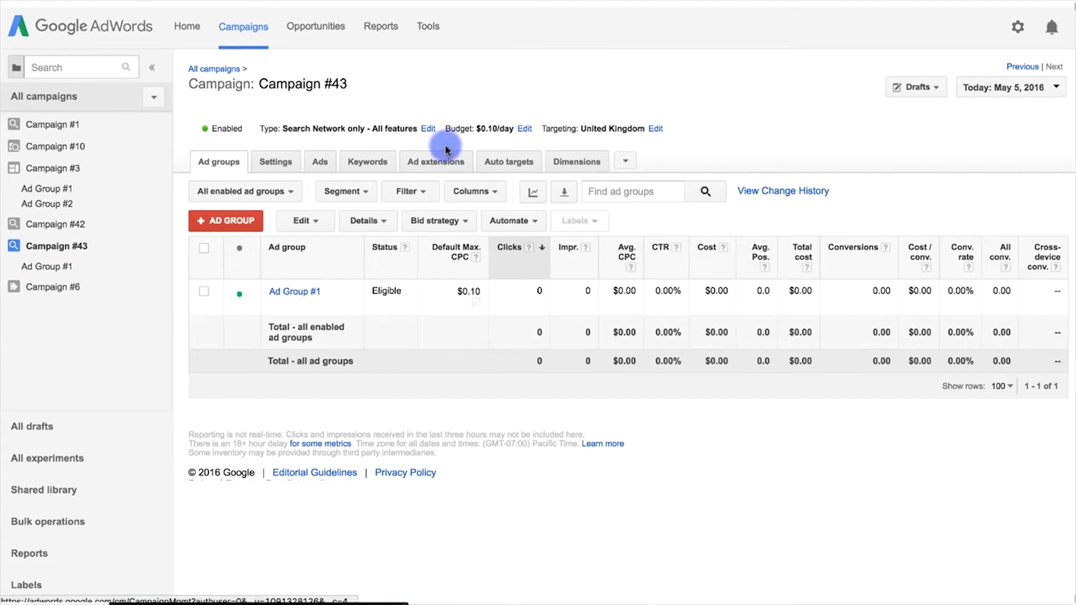
{"action": "left_click", "coordinate": [427, 130]}
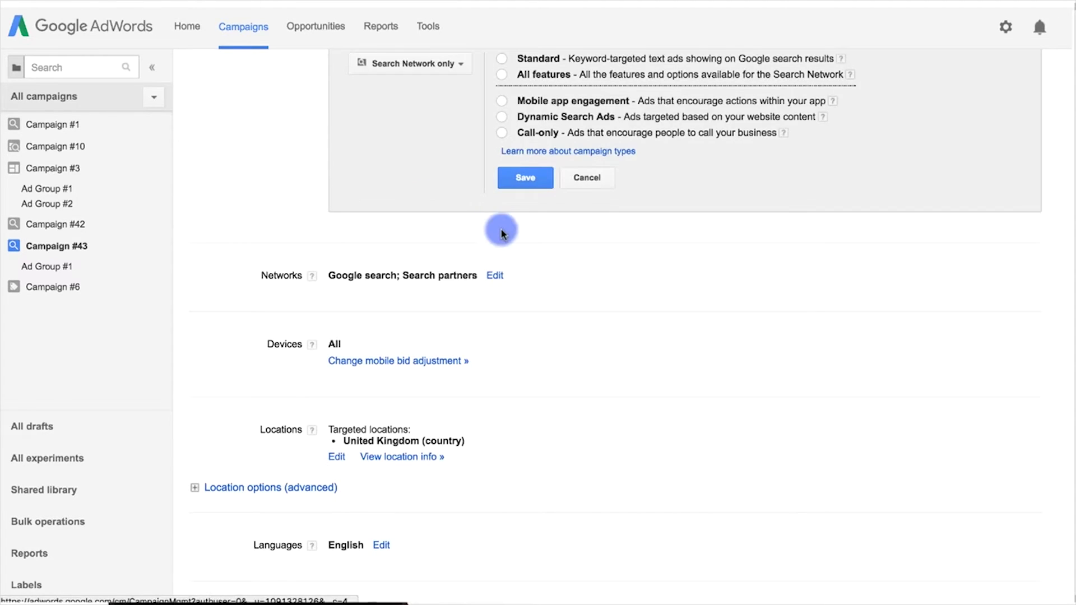
{"action": "scroll", "coordinate": [504, 227], "scroll_direction": "up", "scroll_amount": 3}
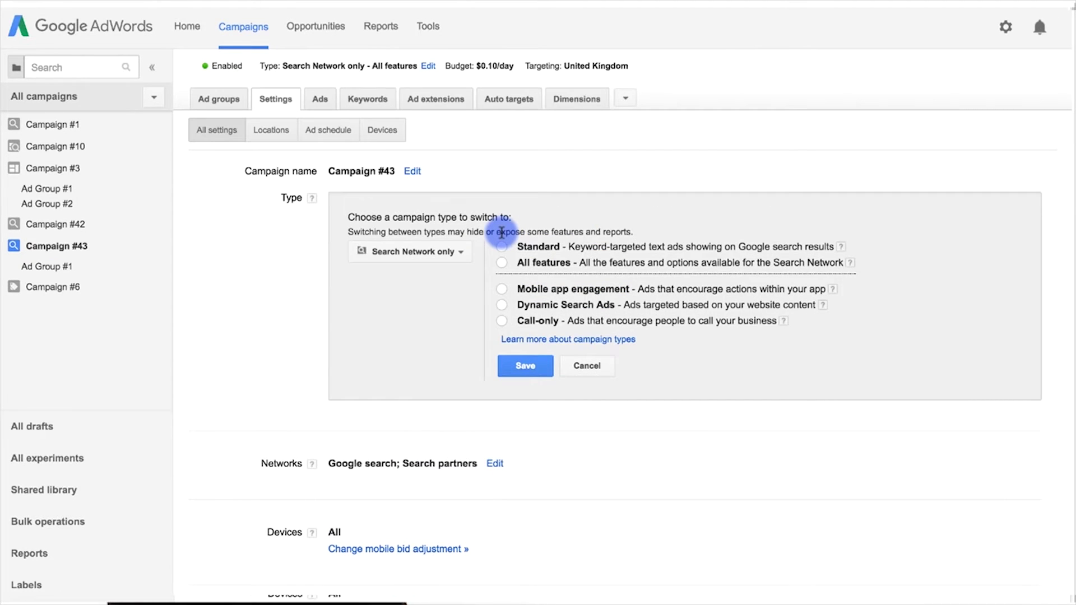
{"action": "left_click", "coordinate": [501, 263]}
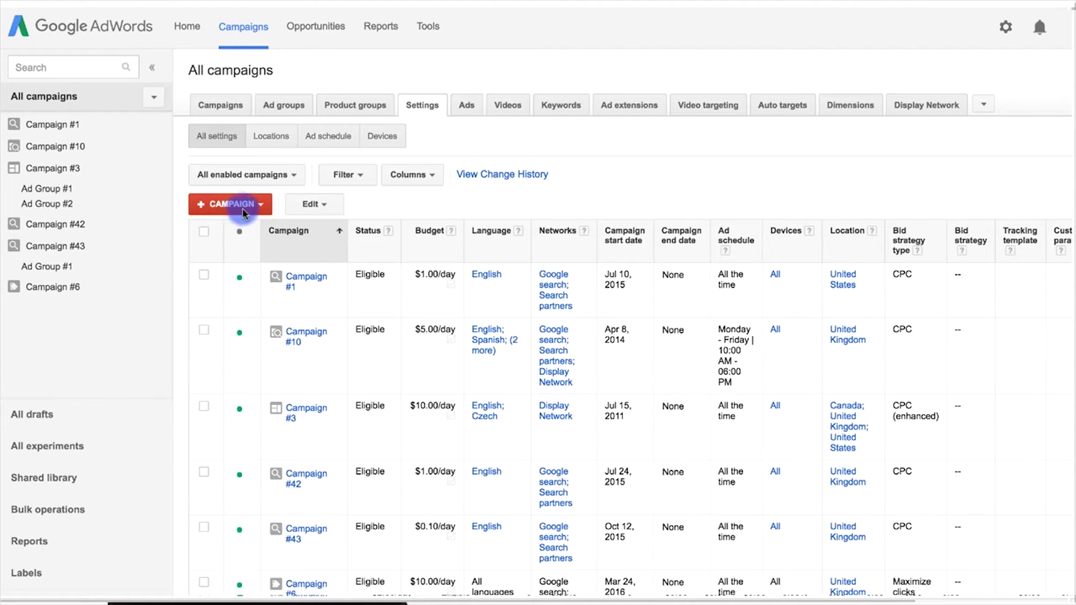
- Start a new Search Network only campaign with All features and drop the weekend schedule rows
{"action": "left_click", "coordinate": [231, 212]}
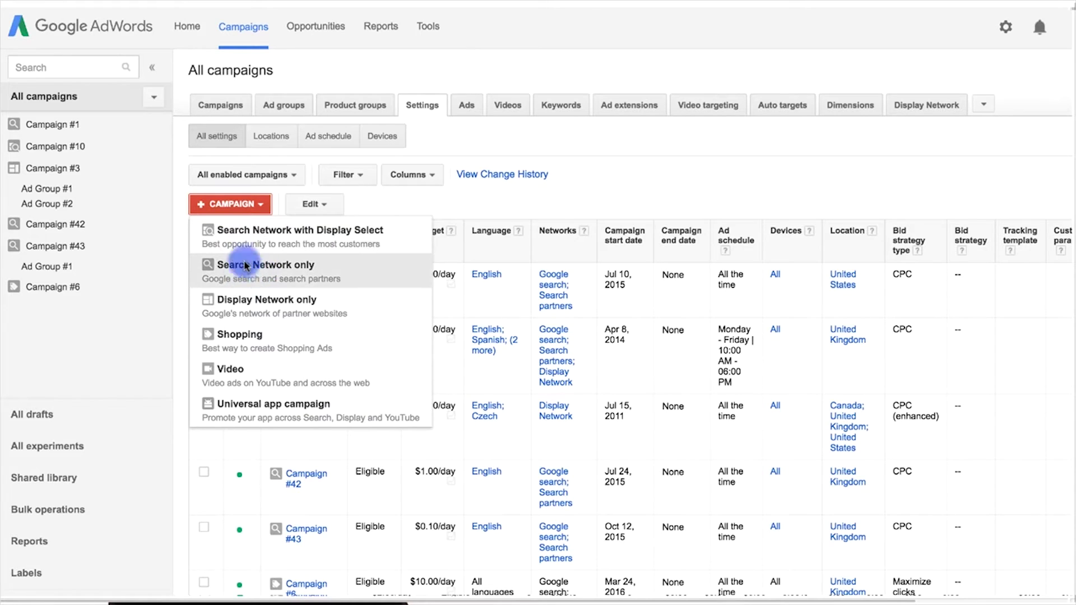
{"action": "left_click", "coordinate": [247, 269]}
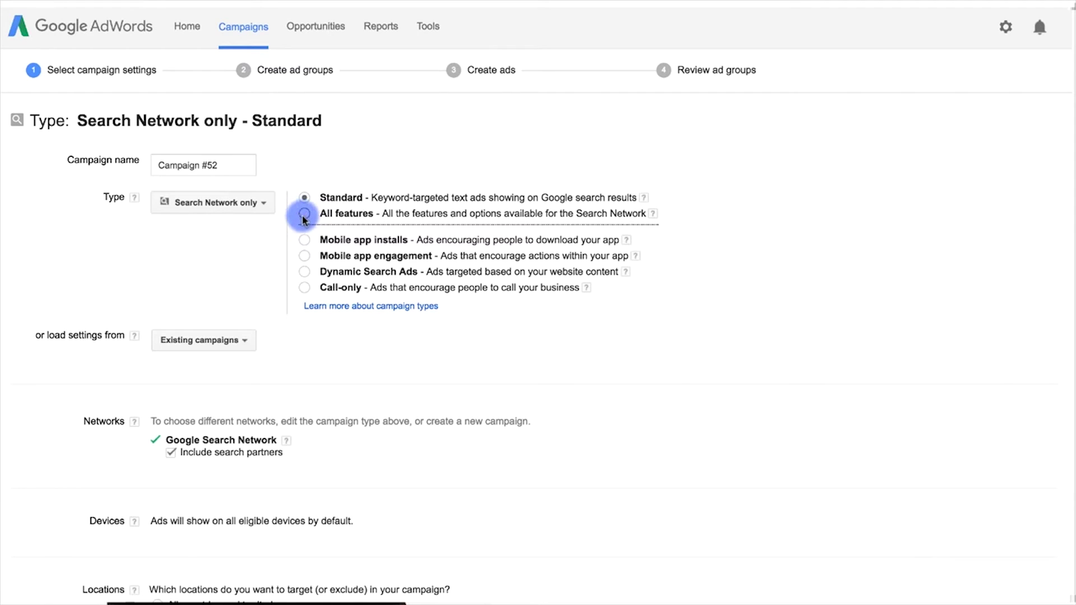
{"action": "left_click", "coordinate": [304, 217]}
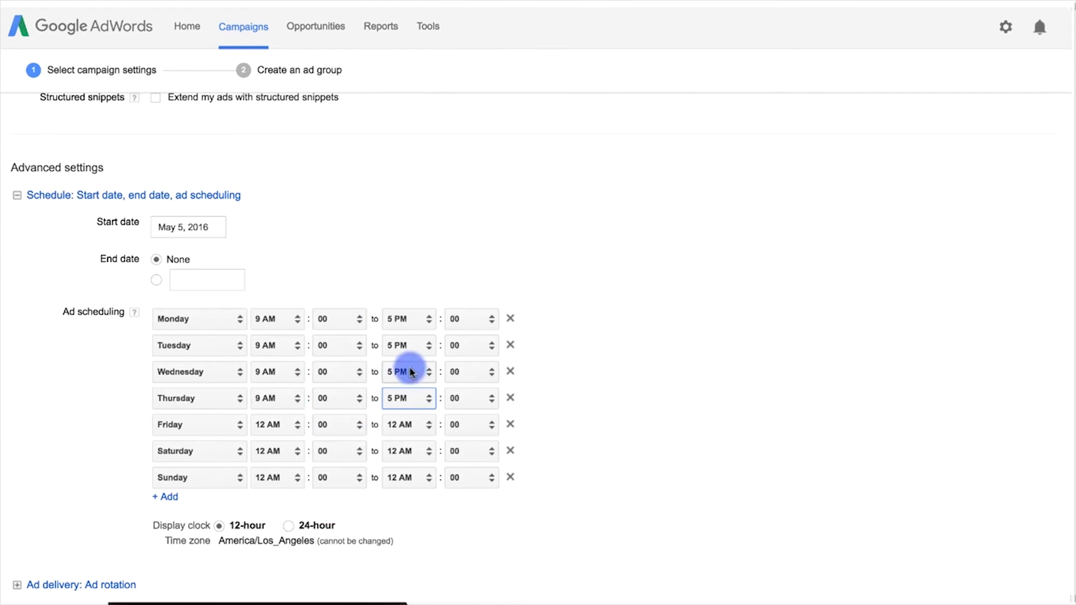
{"action": "left_click", "coordinate": [516, 457]}
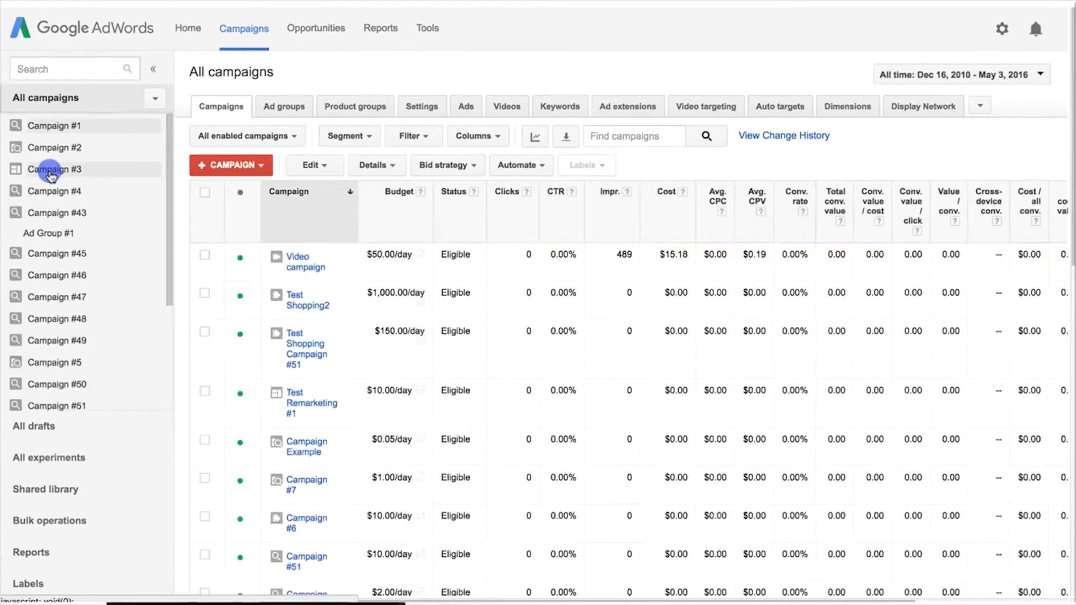
- In Campaign #3's Settings, go to Ad schedule and add a new ad schedule row
{"action": "left_click", "coordinate": [50, 170]}
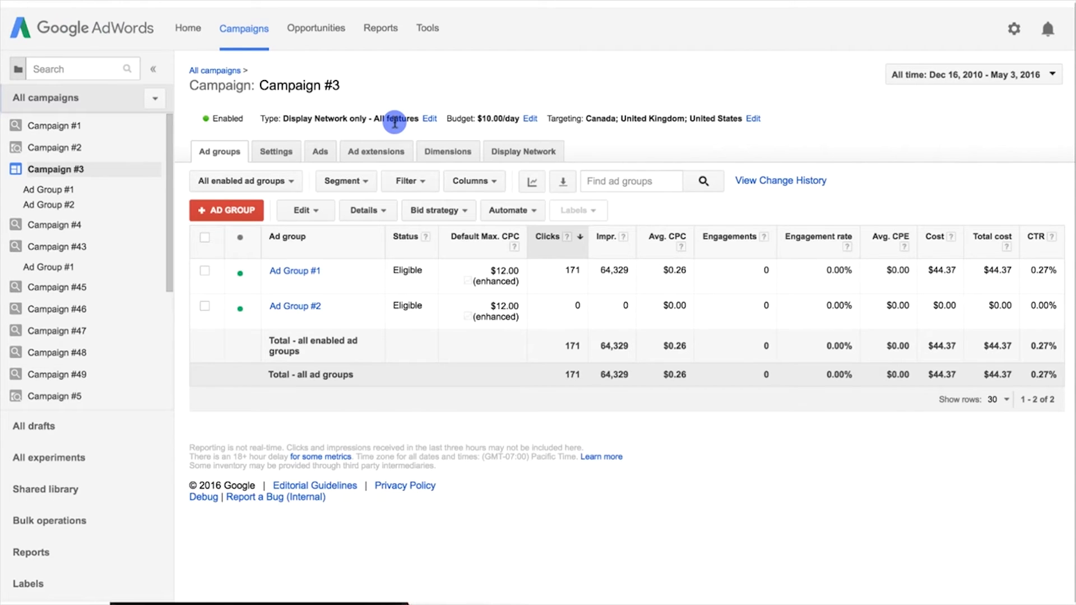
{"action": "left_click", "coordinate": [276, 151]}
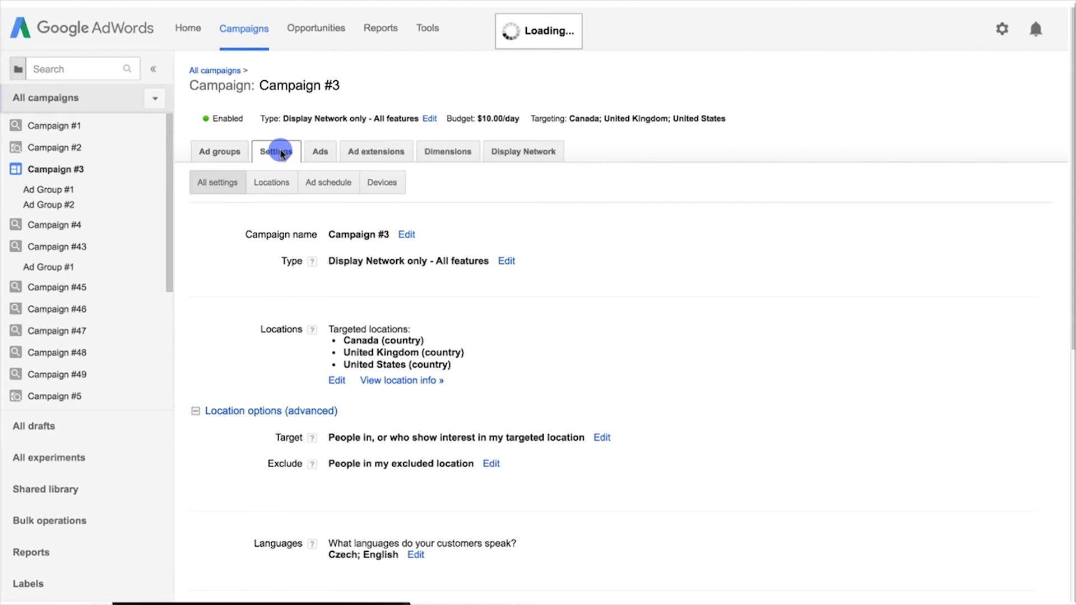
{"action": "left_click", "coordinate": [323, 186]}
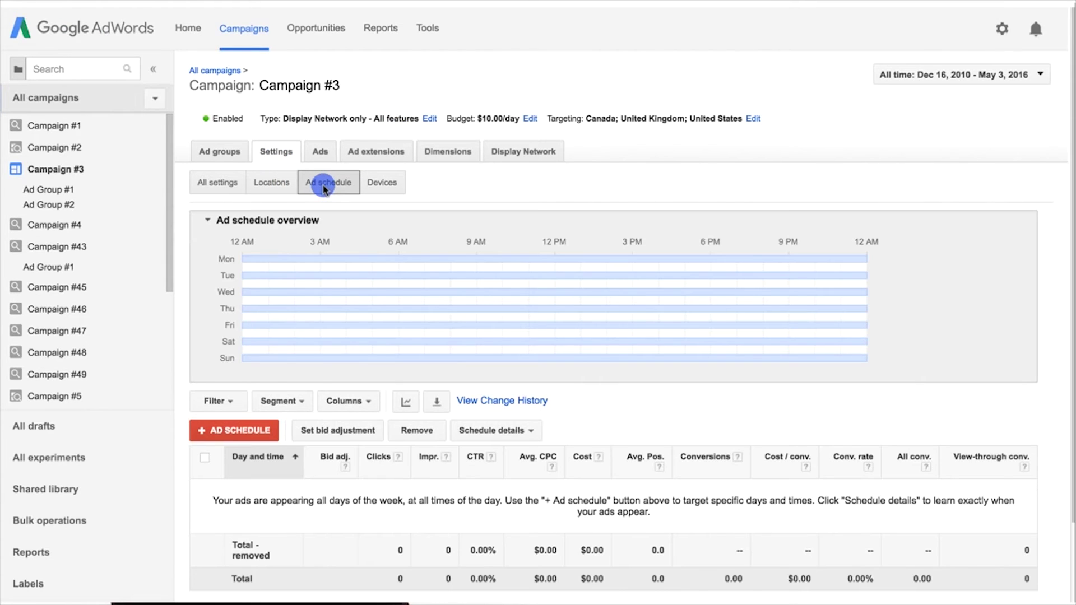
{"action": "left_click", "coordinate": [247, 440]}
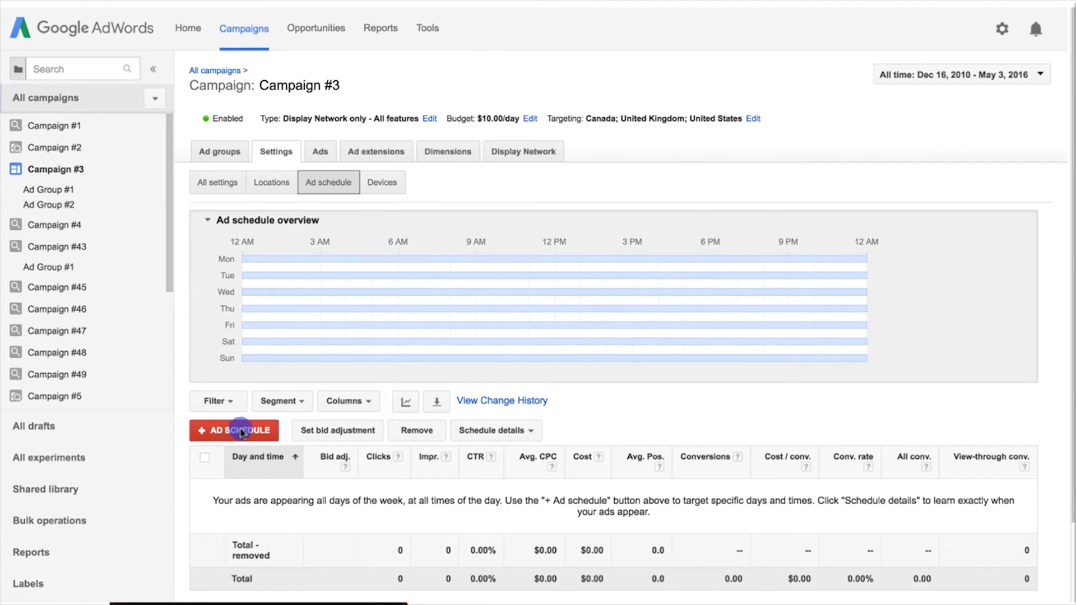
{"action": "scroll", "coordinate": [263, 426], "scroll_direction": "down", "scroll_amount": 2}
- Create a custom Monday to Friday schedule row from 10:00 AM to 6:00 PM and save it
{"action": "left_click", "coordinate": [285, 411]}
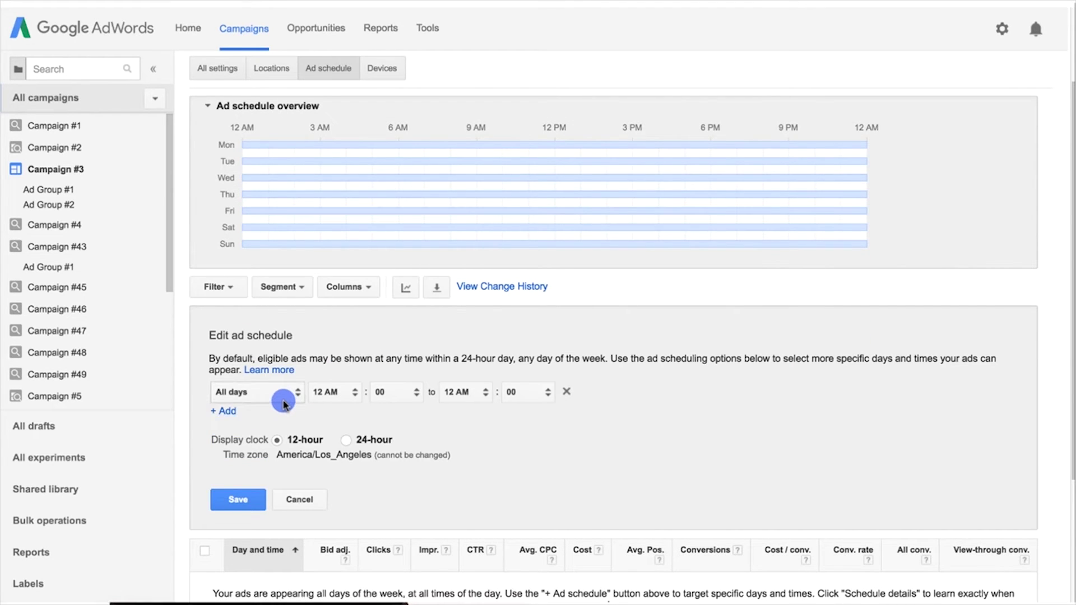
{"action": "left_click", "coordinate": [284, 404]}
{"action": "left_click", "coordinate": [320, 399]}
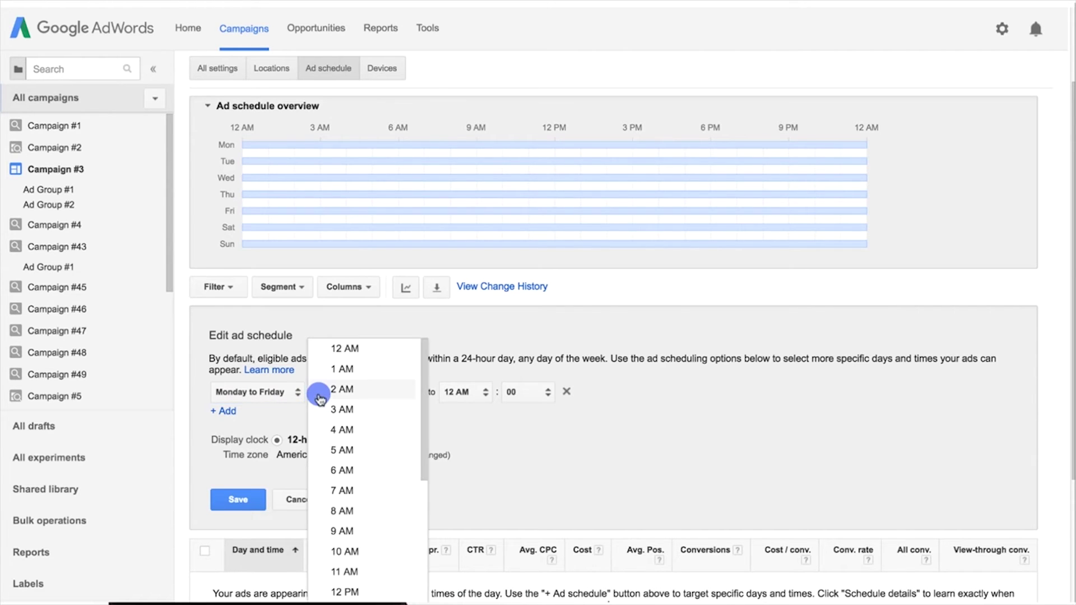
{"action": "left_click", "coordinate": [387, 549]}
{"action": "left_click", "coordinate": [457, 395]}
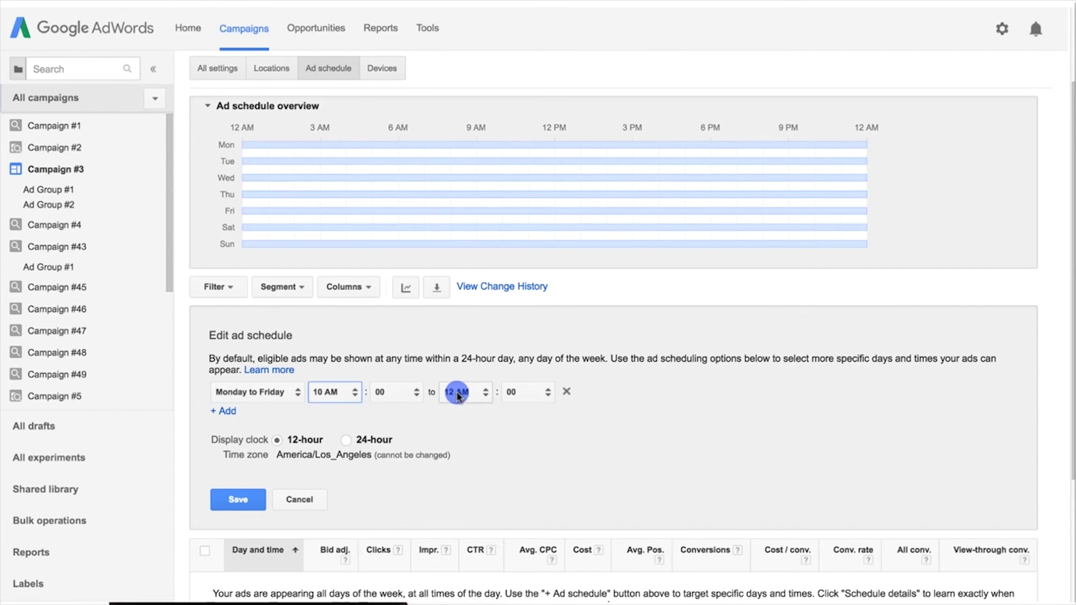
{"action": "left_click", "coordinate": [457, 396]}
{"action": "left_click", "coordinate": [232, 500]}
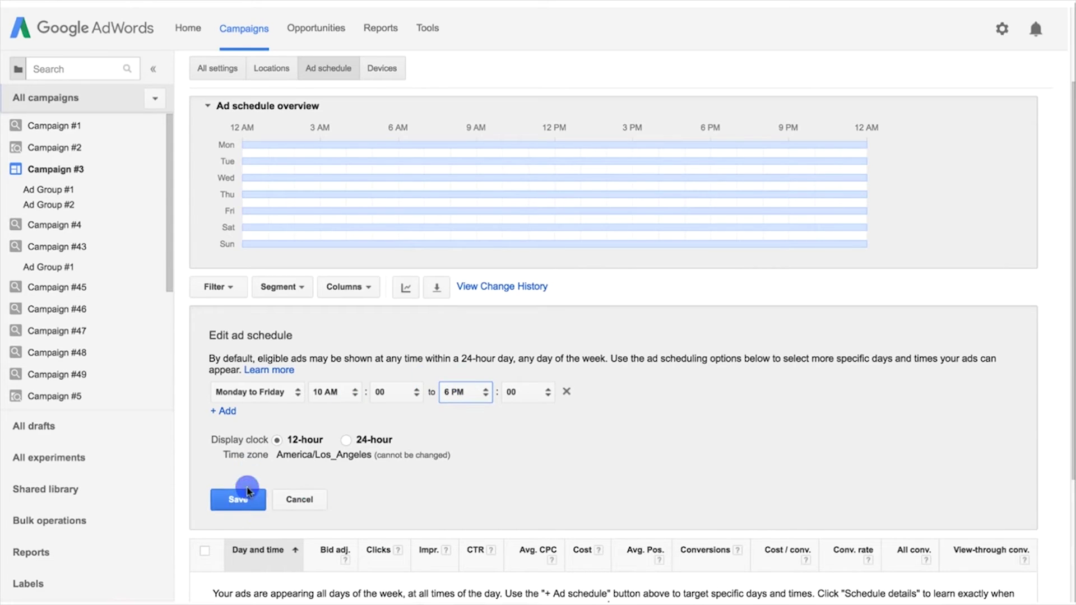